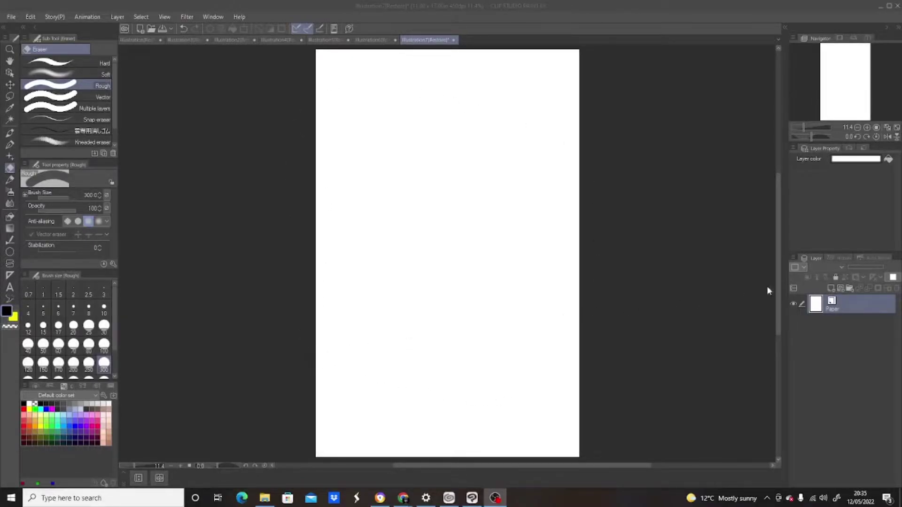
Add a new vector layer and draw a circle in the upper middle of the page.
click(842, 290)
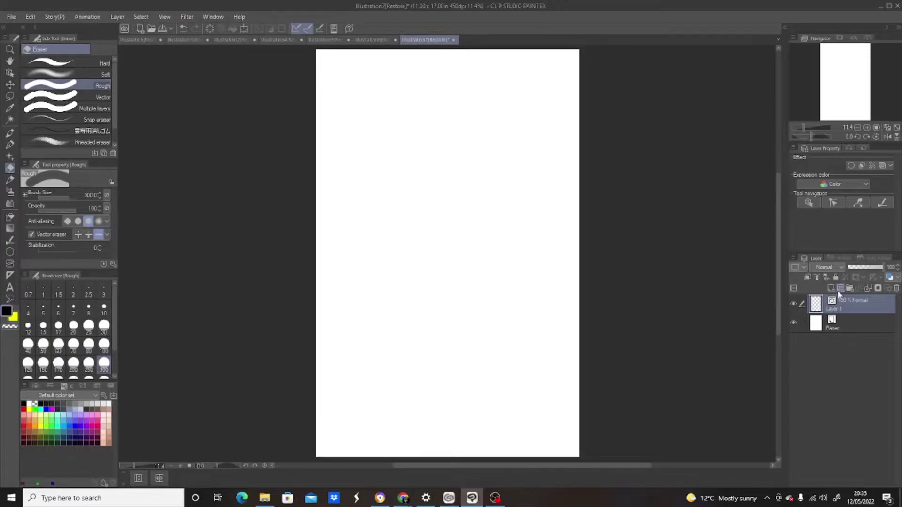
click(9, 252)
drag(365, 128, 523, 256)
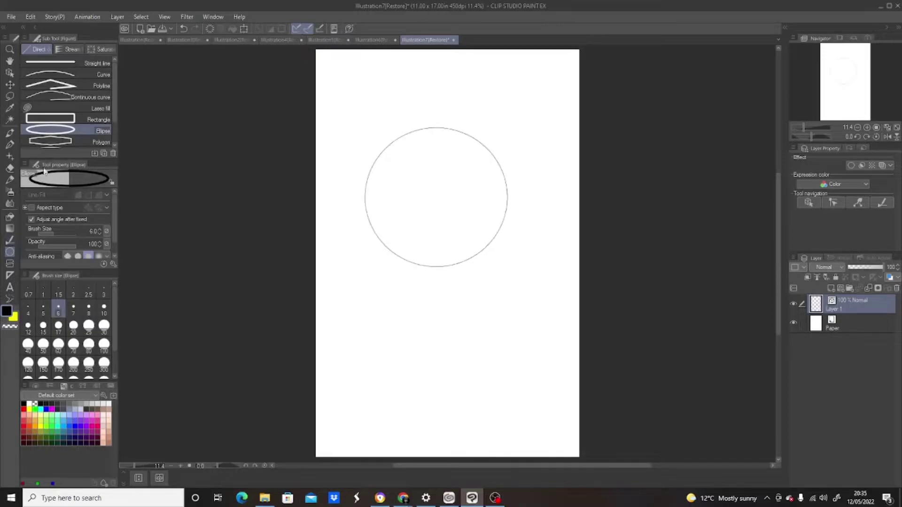
Undo the thick wavy pen stroke below the circle and shrink the pen to size 7.
click(10, 145)
drag(378, 345, 544, 241)
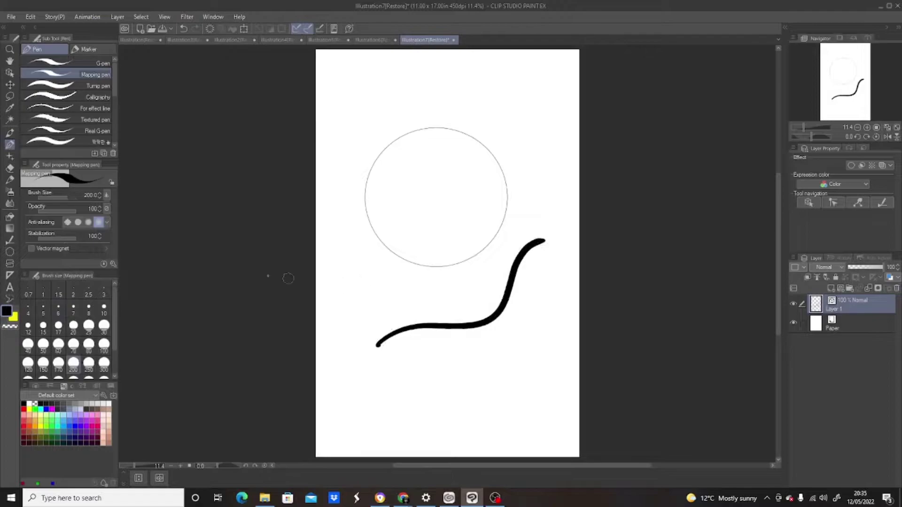
click(183, 29)
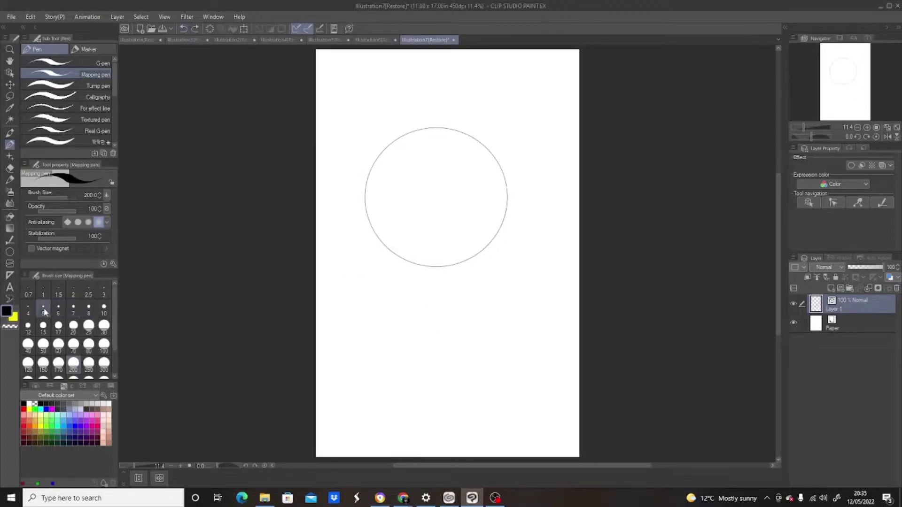
click(74, 308)
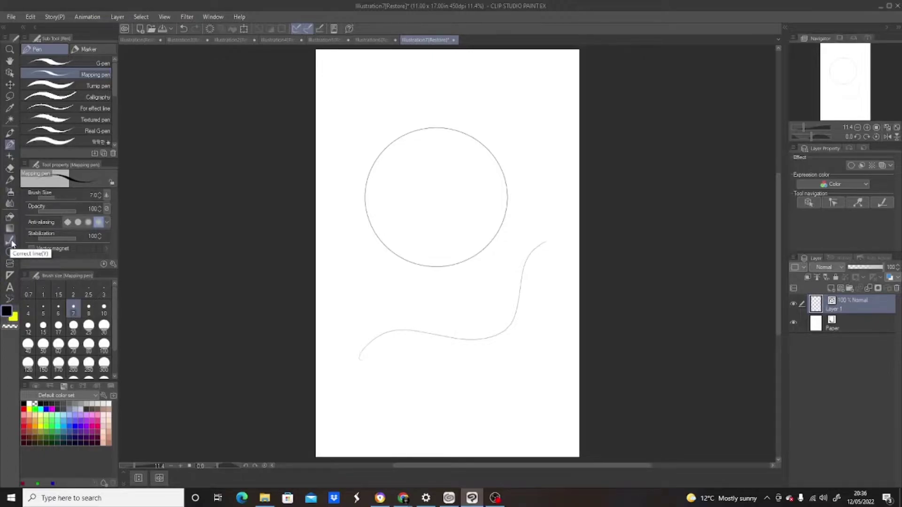
Thicken the circle's upper-right arc with Correct line width set to Thicken.
click(11, 241)
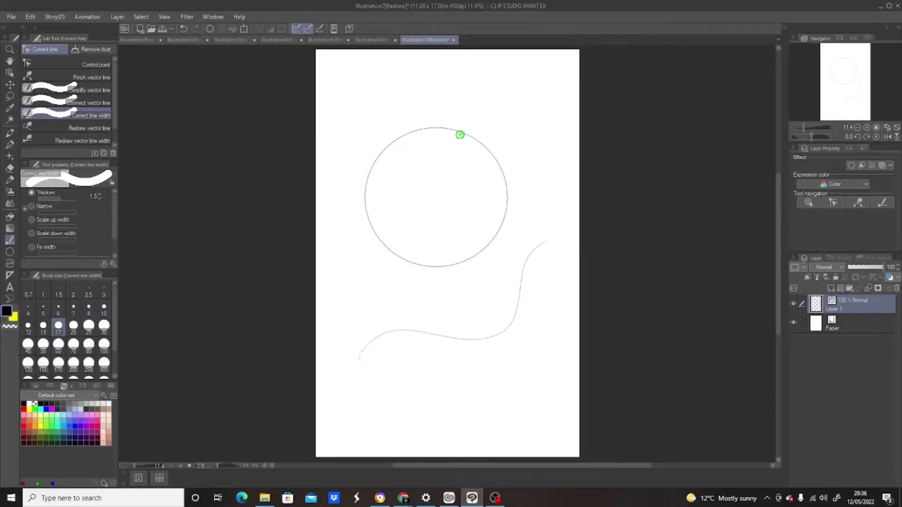
mouse_move(460, 135)
mouse_down()
mouse_move(479, 137)
mouse_move(519, 202)
mouse_up()
mouse_move(462, 126)
mouse_down()
mouse_move(512, 183)
mouse_move(458, 129)
mouse_up()
Enlarge the width-correction brush to size 100.
click(74, 363)
click(89, 344)
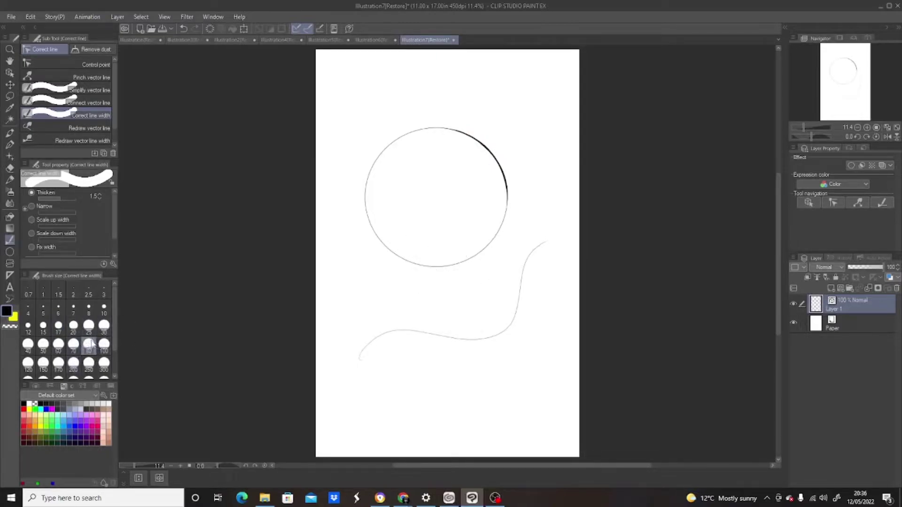
click(104, 346)
Thicken the circle's top arc and right side with repeated strokes.
mouse_move(428, 143)
mouse_down()
mouse_move(444, 125)
mouse_move(491, 174)
mouse_up()
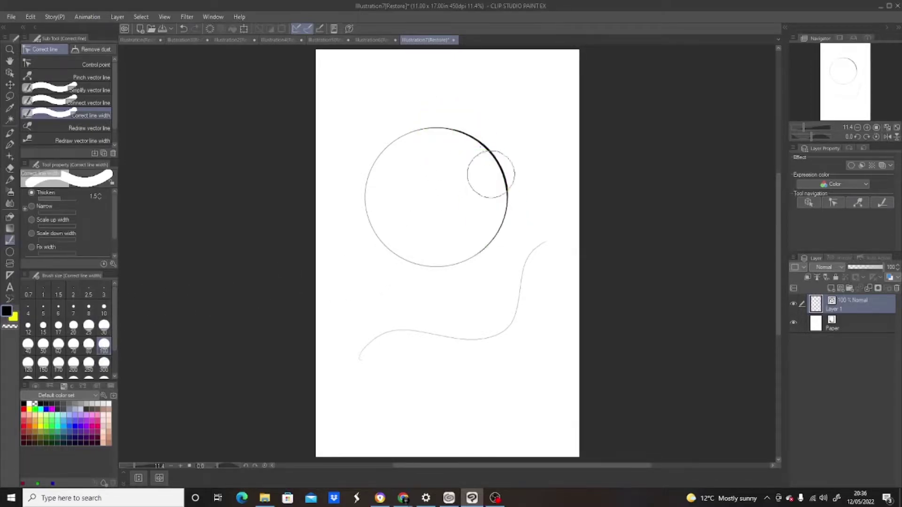
drag(440, 126, 462, 169)
drag(445, 106, 458, 163)
drag(480, 128, 468, 189)
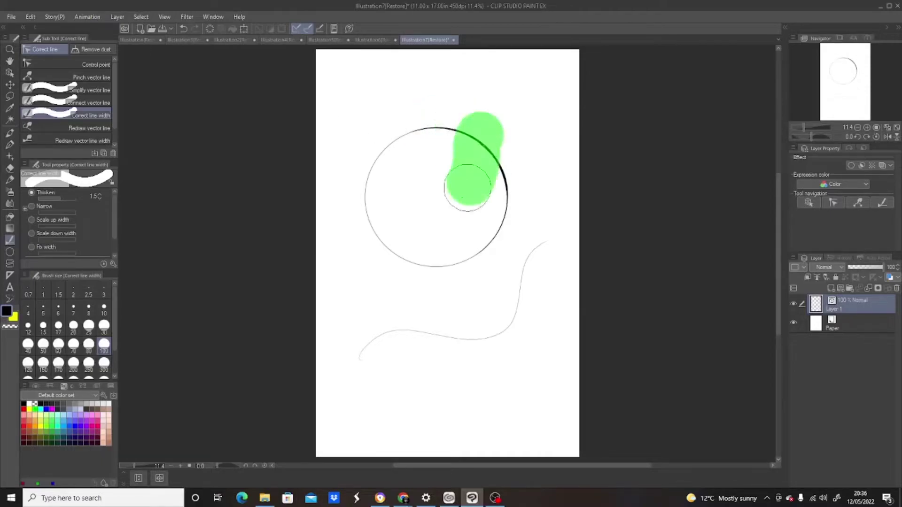
mouse_move(503, 145)
mouse_down()
mouse_move(494, 197)
mouse_move(487, 190)
mouse_up()
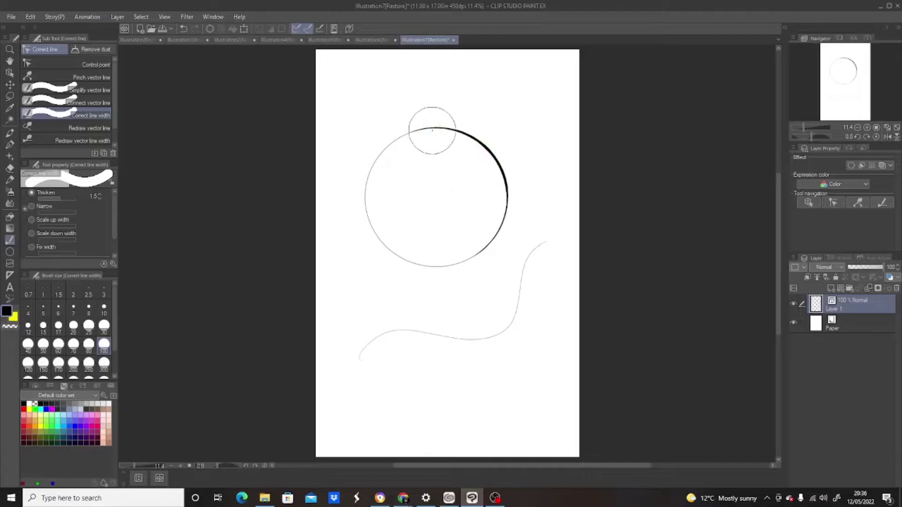
drag(432, 130, 485, 251)
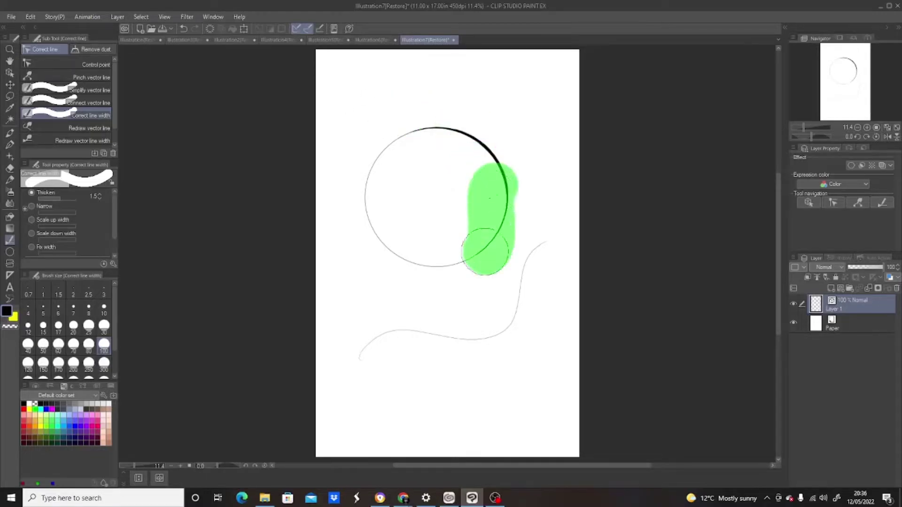
drag(464, 150, 476, 138)
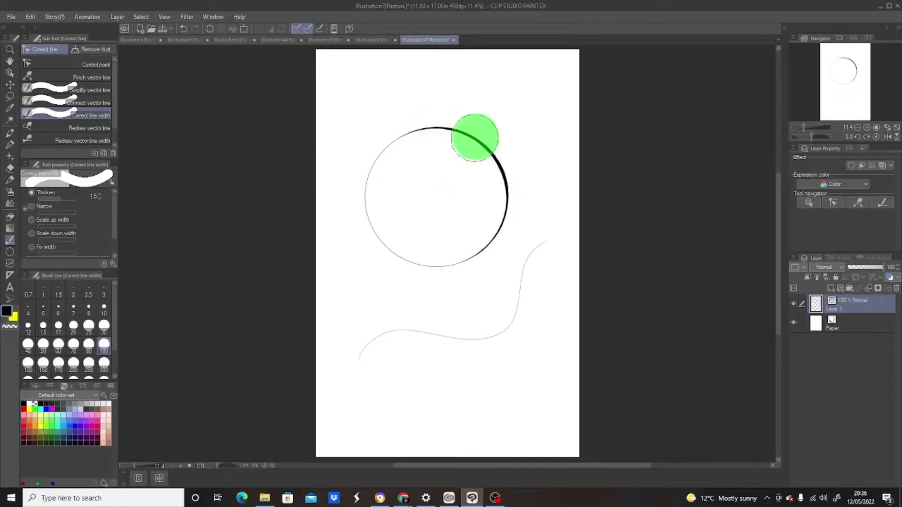
mouse_move(475, 137)
mouse_down()
mouse_move(425, 117)
mouse_move(497, 198)
mouse_move(493, 251)
mouse_up()
mouse_move(479, 185)
mouse_down()
mouse_move(437, 127)
mouse_move(461, 141)
mouse_up()
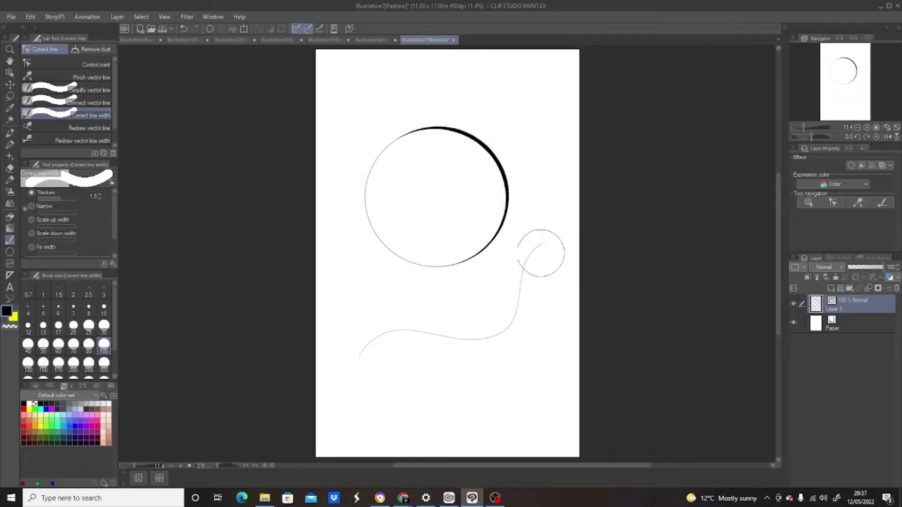
Thicken the wavy line along its upper end, rising part and lower curve.
mouse_move(540, 253)
mouse_down()
mouse_move(517, 305)
mouse_move(397, 346)
mouse_move(466, 339)
mouse_up()
drag(503, 313, 540, 243)
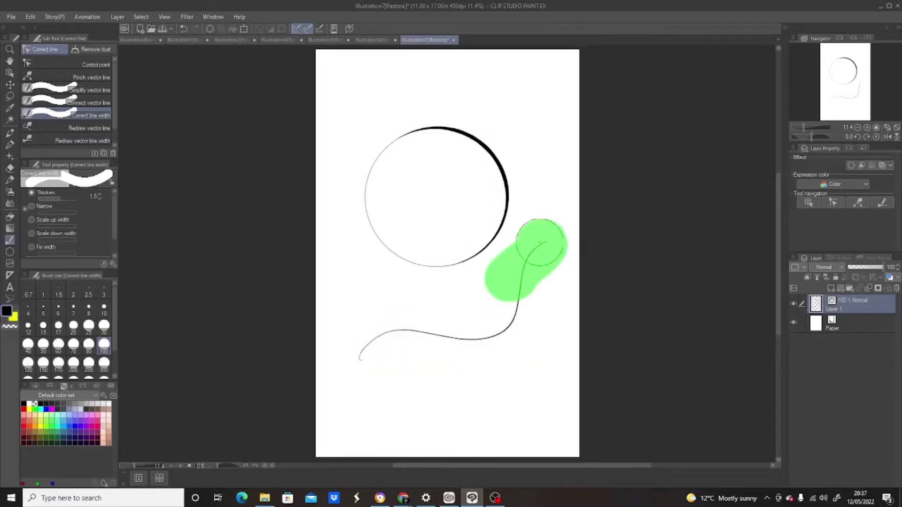
drag(409, 349, 543, 296)
mouse_move(380, 357)
mouse_down()
mouse_move(530, 316)
mouse_move(522, 267)
mouse_up()
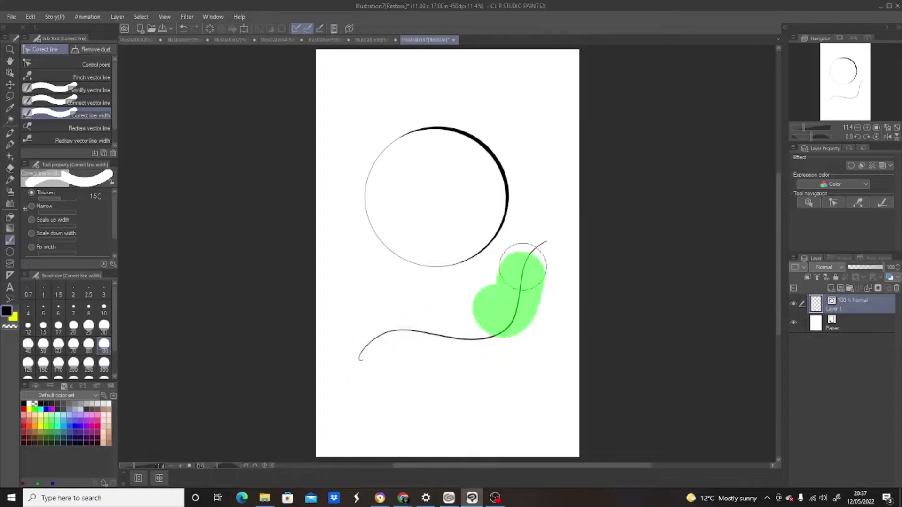
drag(367, 360, 534, 333)
mouse_move(483, 352)
mouse_down()
mouse_move(522, 277)
mouse_move(534, 282)
mouse_up()
drag(507, 318, 347, 363)
mouse_move(423, 352)
mouse_down()
mouse_move(520, 310)
mouse_move(539, 243)
mouse_up()
drag(529, 307, 373, 362)
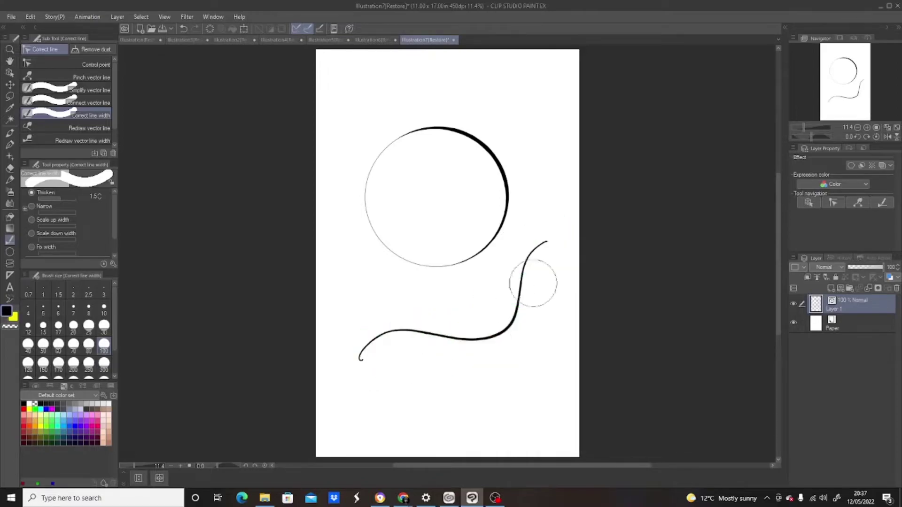
drag(533, 283, 543, 245)
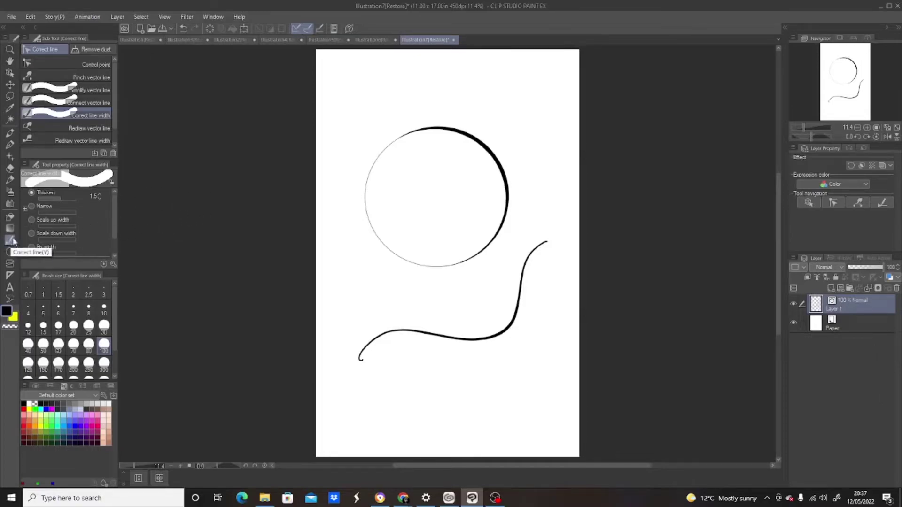
drag(114, 205, 121, 229)
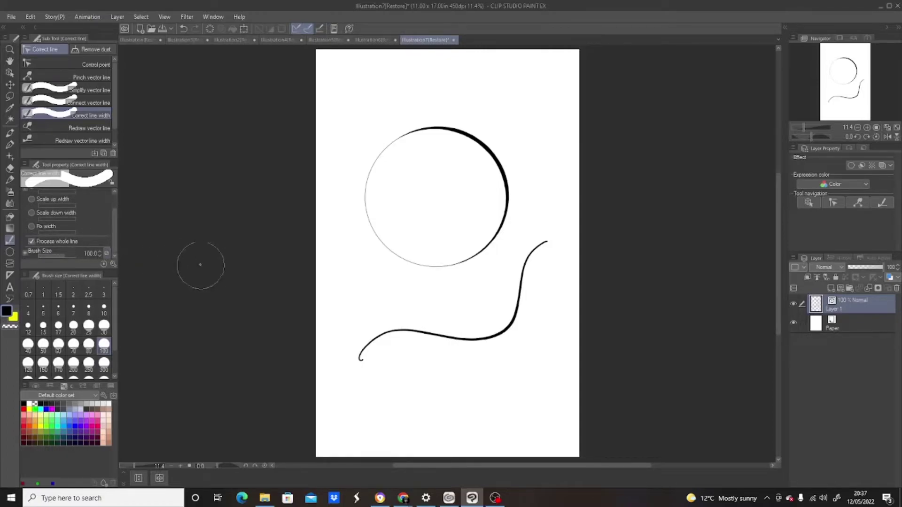
Brush the circle's thin left arc, upper-left to lower-left, to thicken it.
mouse_move(415, 151)
mouse_down()
mouse_move(370, 188)
mouse_move(390, 243)
mouse_up()
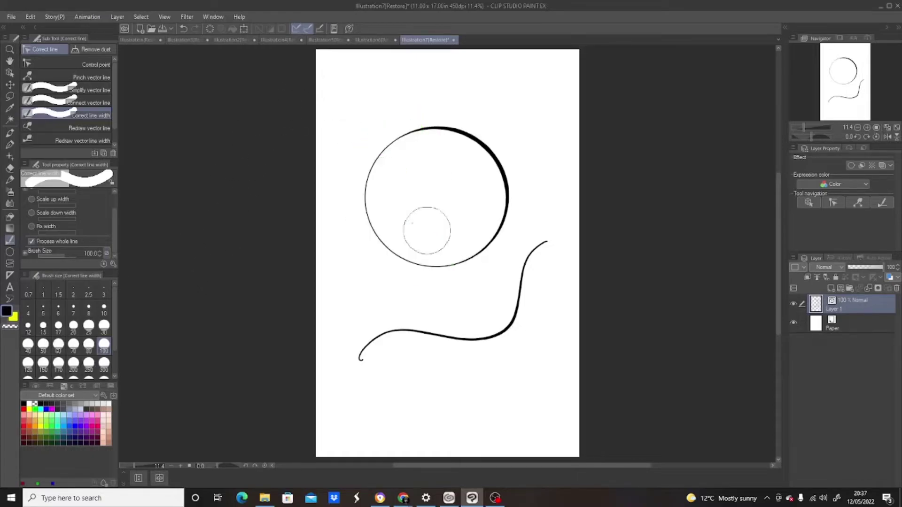
mouse_move(385, 155)
mouse_down()
mouse_move(380, 146)
mouse_move(430, 265)
mouse_up()
mouse_move(392, 136)
mouse_down()
mouse_move(383, 145)
mouse_move(412, 250)
mouse_move(394, 232)
mouse_move(404, 203)
mouse_move(393, 145)
mouse_move(403, 250)
mouse_move(405, 228)
mouse_move(423, 232)
mouse_up()
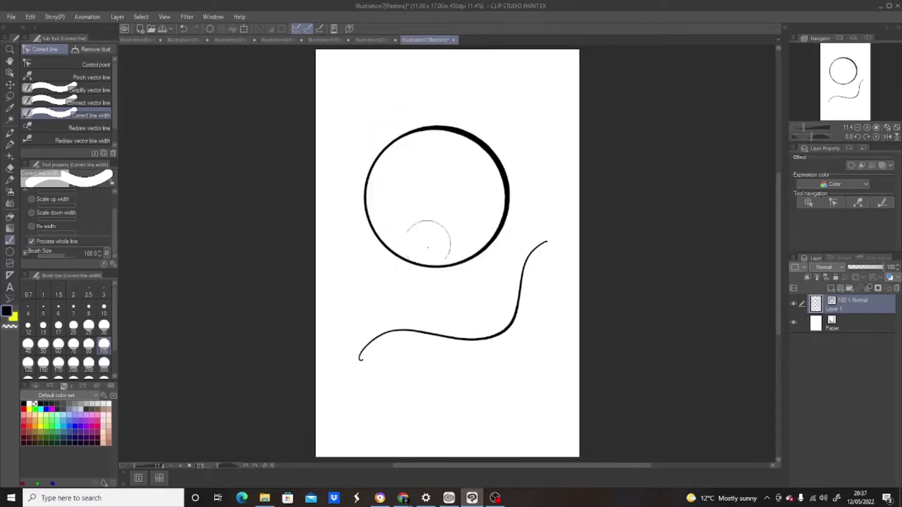
mouse_move(403, 148)
mouse_down()
mouse_move(392, 142)
mouse_move(382, 149)
mouse_move(378, 248)
mouse_move(359, 191)
mouse_move(383, 218)
mouse_up()
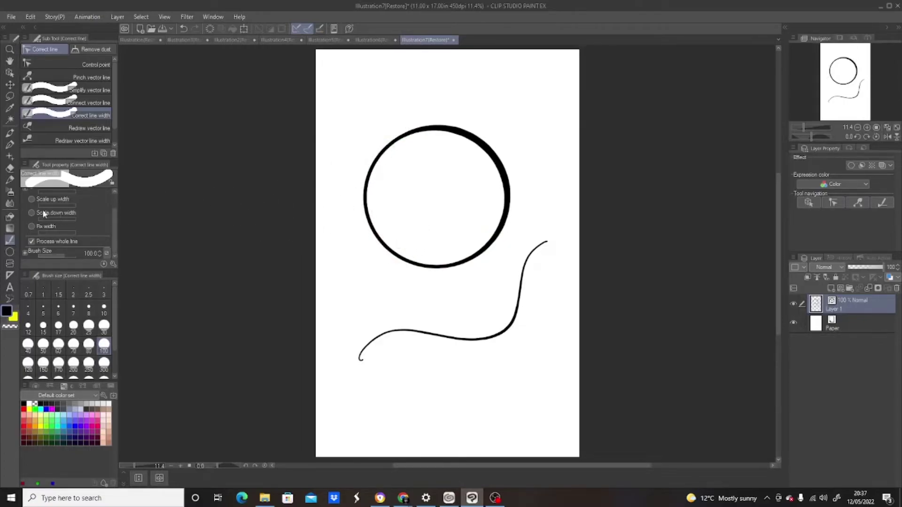
Turn off Process whole line and rework the width of the circle's lower-left edge.
click(30, 242)
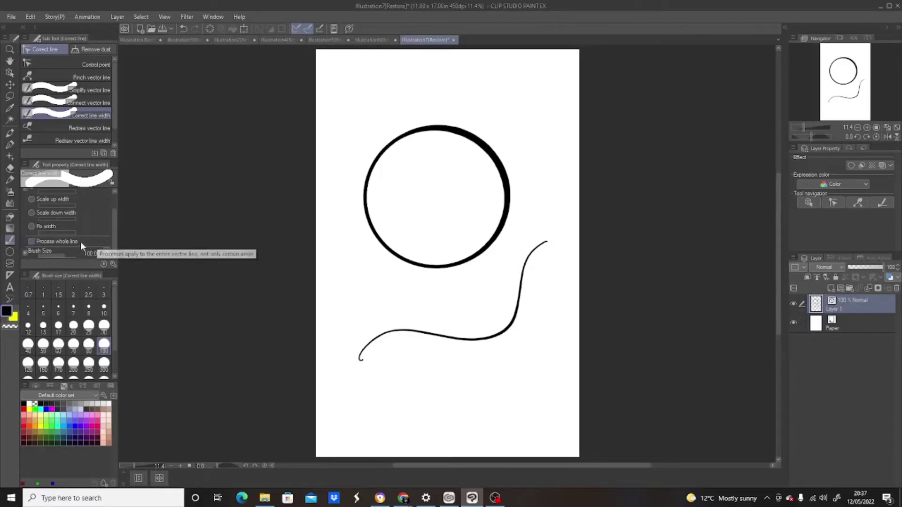
drag(360, 208, 356, 260)
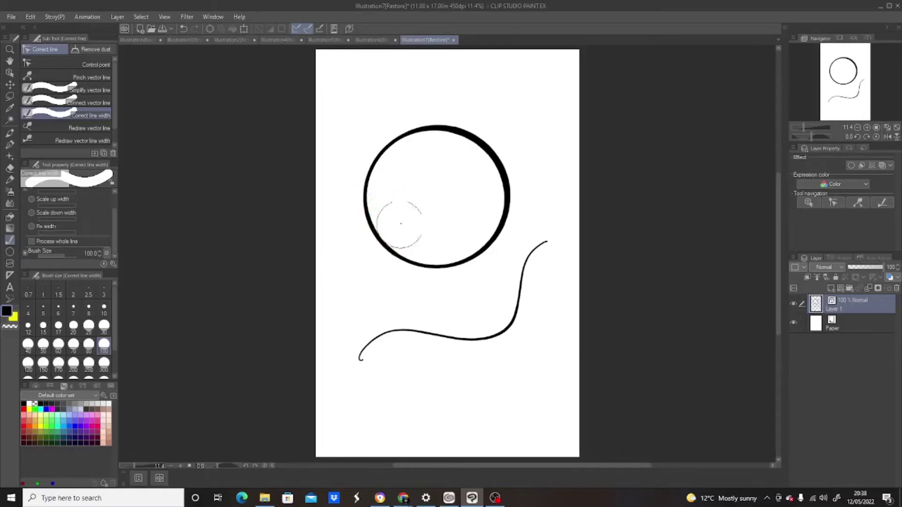
drag(412, 223, 338, 266)
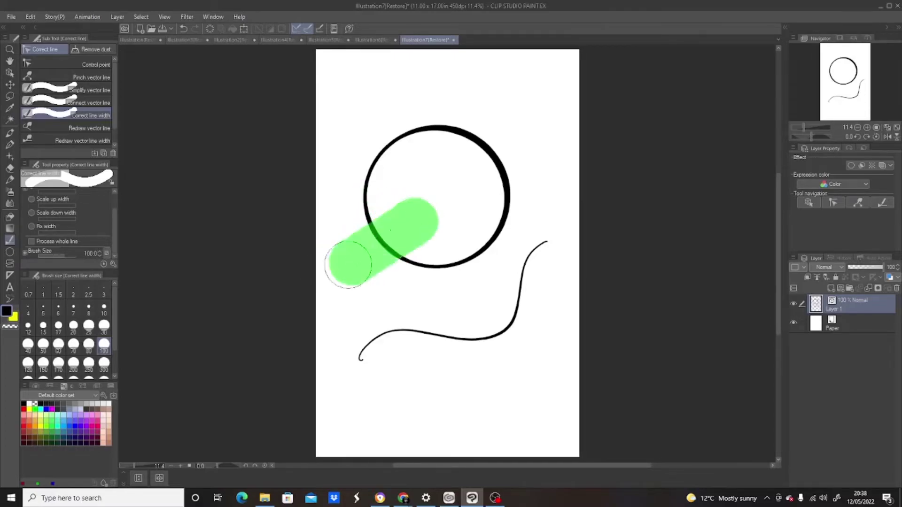
drag(403, 215, 348, 262)
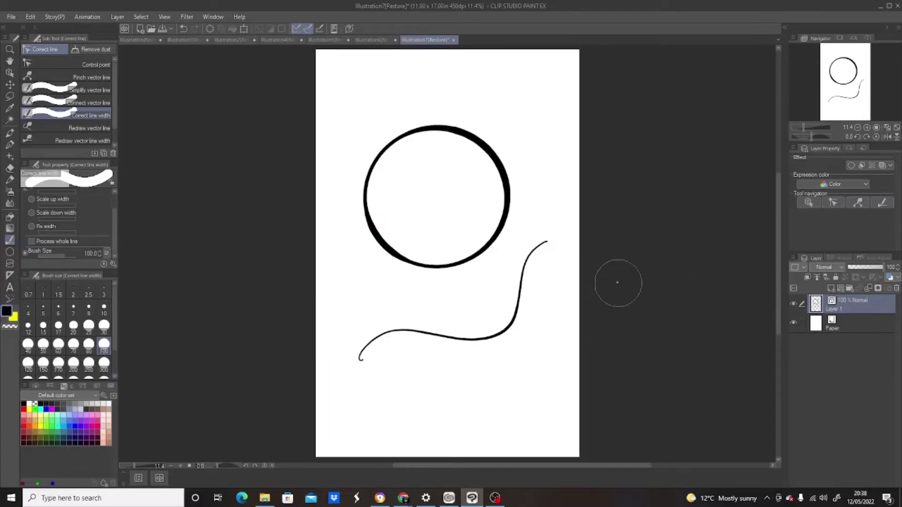
scroll(617, 282, up, 1)
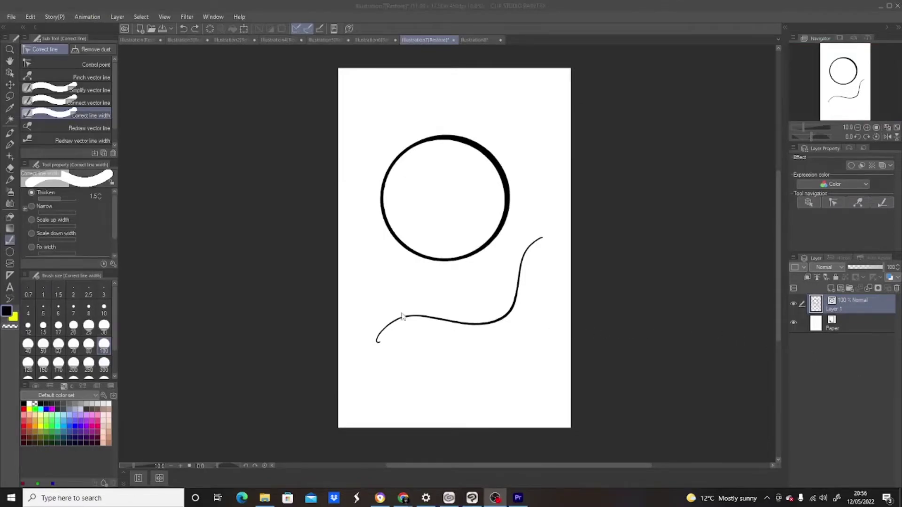
Narrow the circle's left arc from top to bottom with repeated strokes.
click(321, 270)
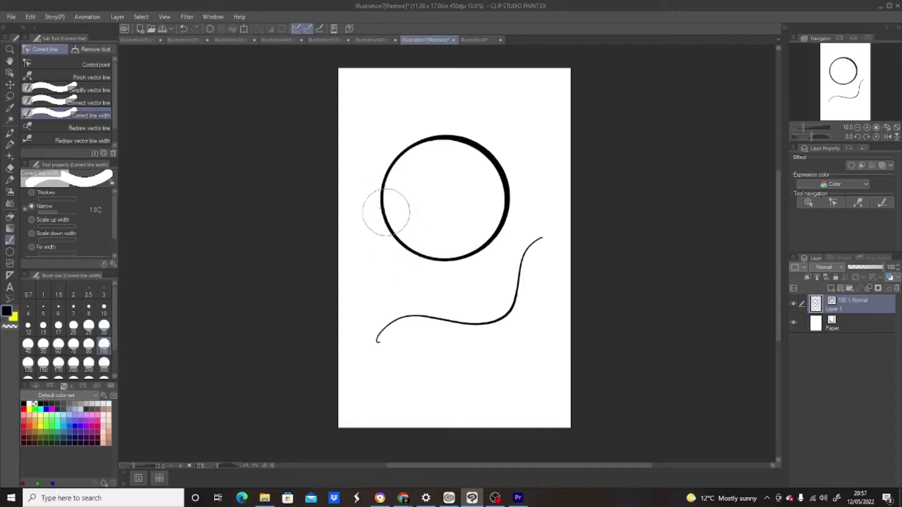
drag(386, 211, 393, 251)
mouse_move(393, 218)
mouse_down()
mouse_move(395, 240)
mouse_move(399, 222)
mouse_move(383, 212)
mouse_move(396, 240)
mouse_up()
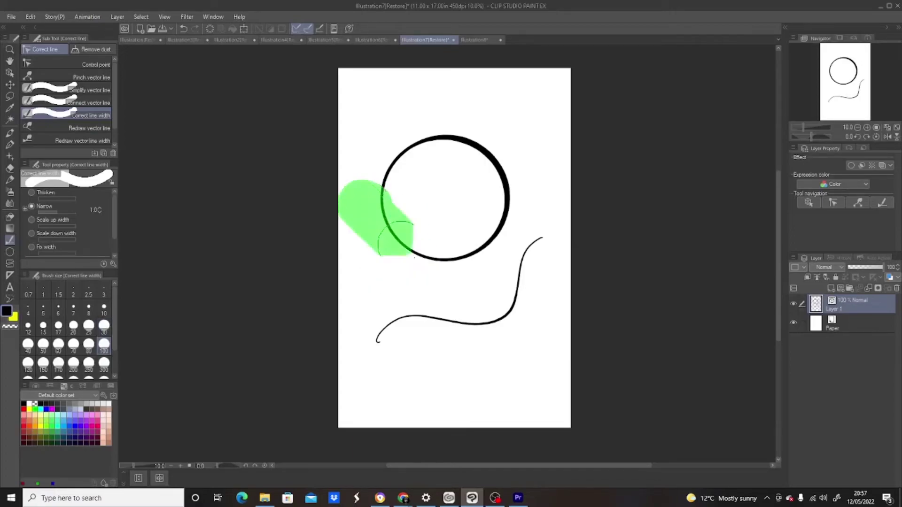
drag(363, 202, 413, 262)
drag(362, 202, 421, 265)
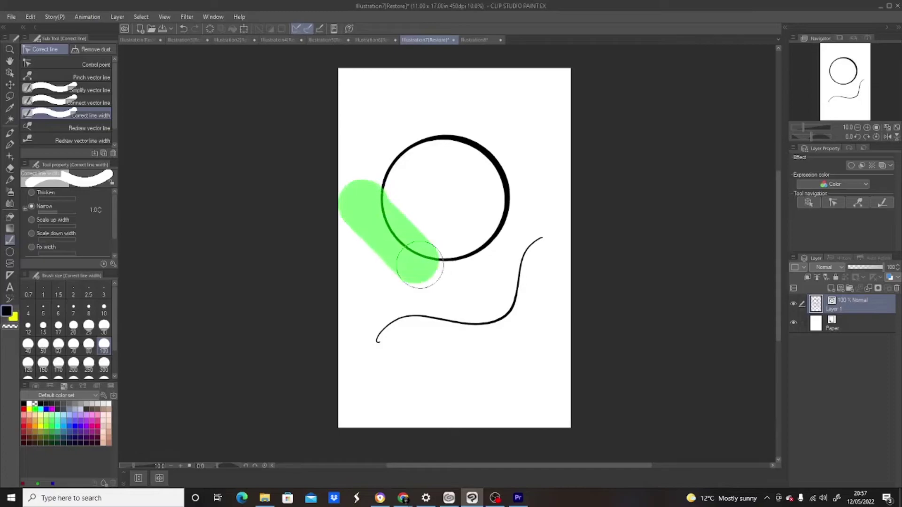
mouse_move(363, 201)
mouse_down()
mouse_move(415, 263)
mouse_move(374, 215)
mouse_up()
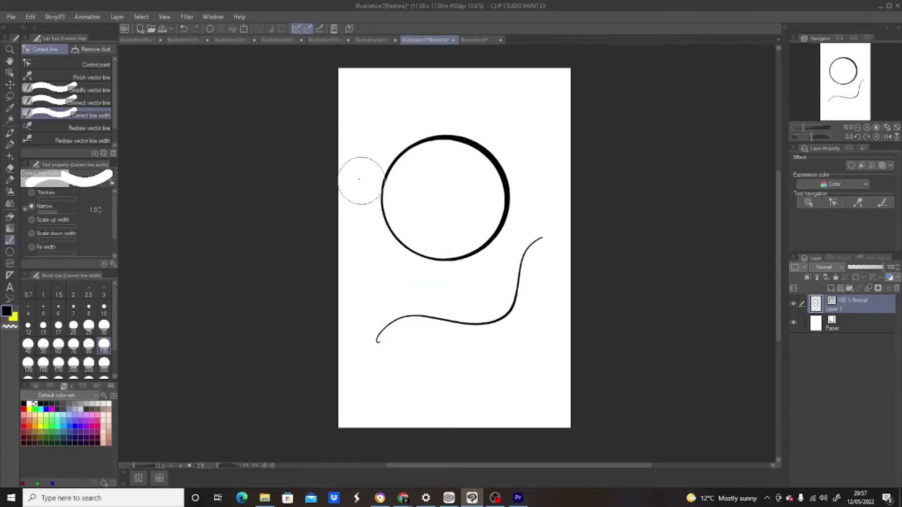
drag(359, 179, 395, 233)
Keep thinning spots along the circle's left and lower-left edge.
click(375, 164)
drag(368, 170, 398, 240)
drag(373, 185, 439, 267)
click(372, 215)
drag(364, 177, 415, 261)
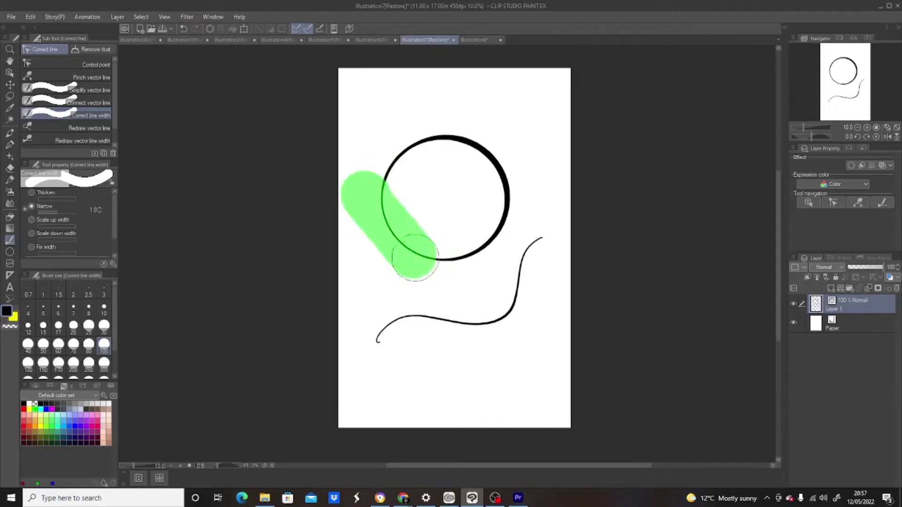
drag(371, 193, 415, 258)
click(374, 195)
mouse_move(371, 193)
mouse_down()
mouse_move(413, 258)
mouse_move(430, 247)
mouse_up()
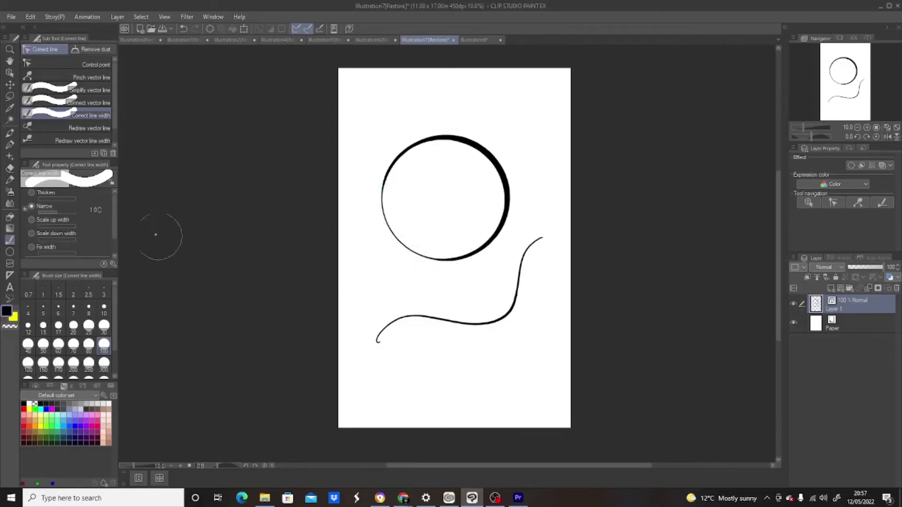
drag(115, 218, 120, 234)
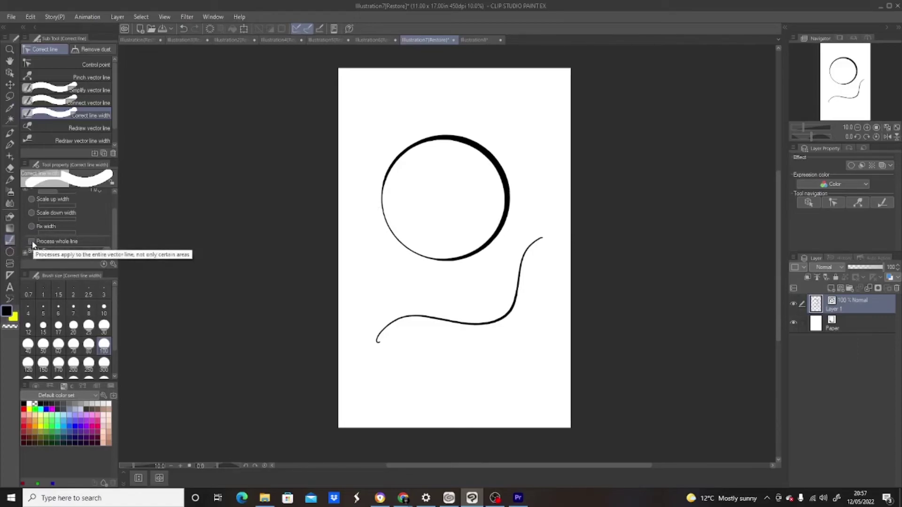
Thicken the circle's upper and right arcs, and thin away its lower-left part.
mouse_move(402, 151)
mouse_down()
mouse_move(494, 144)
mouse_move(485, 176)
mouse_move(504, 200)
mouse_up()
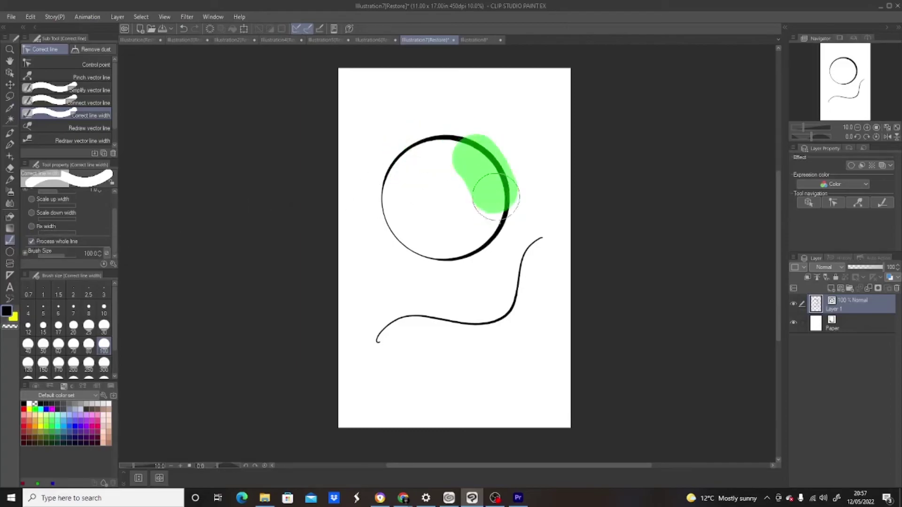
mouse_move(398, 169)
mouse_down()
mouse_move(416, 144)
mouse_move(507, 201)
mouse_up()
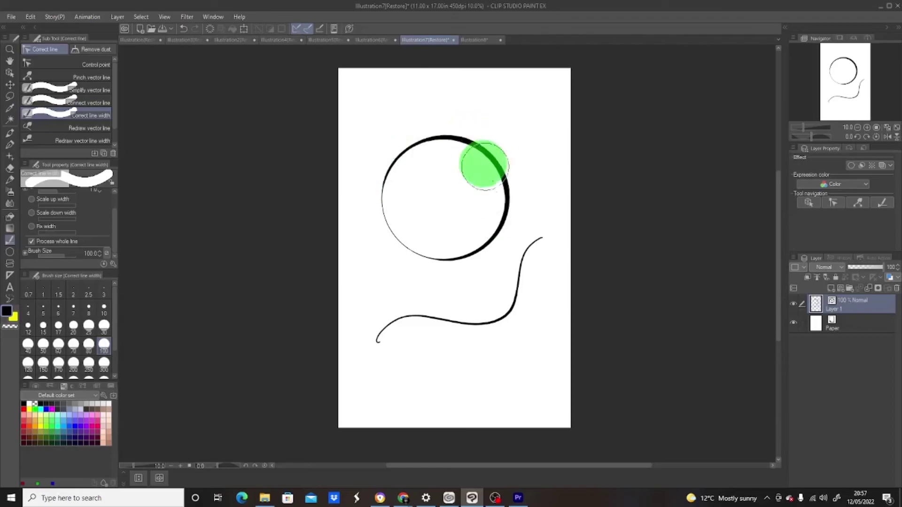
mouse_move(483, 161)
mouse_down()
mouse_move(403, 157)
mouse_move(484, 182)
mouse_move(504, 237)
mouse_move(435, 137)
mouse_up()
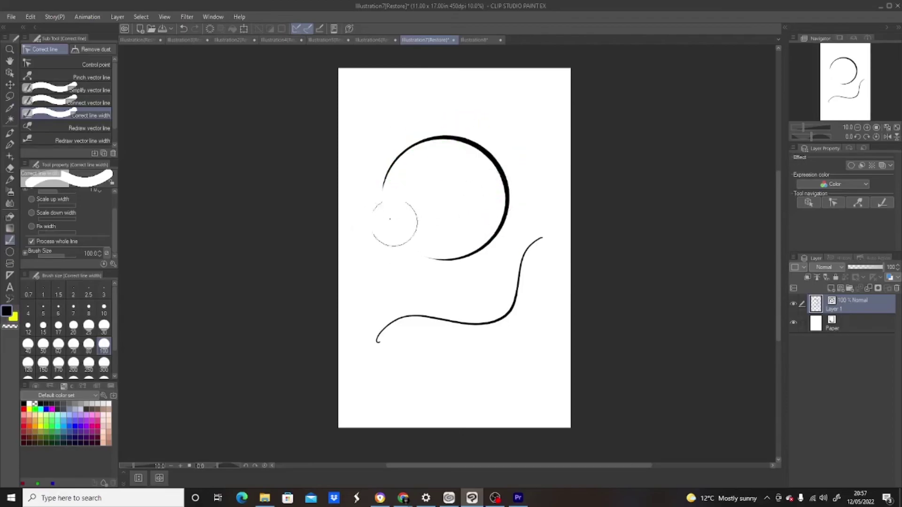
mouse_move(426, 167)
mouse_down()
mouse_move(473, 170)
mouse_move(483, 152)
mouse_move(461, 148)
mouse_move(484, 198)
mouse_up()
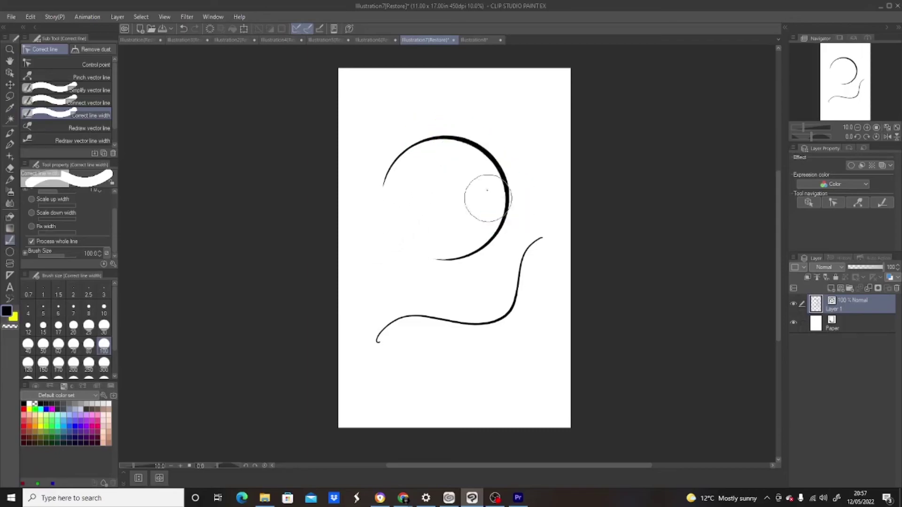
mouse_move(468, 157)
mouse_down()
mouse_move(484, 236)
mouse_move(471, 152)
mouse_move(502, 212)
mouse_move(470, 145)
mouse_up()
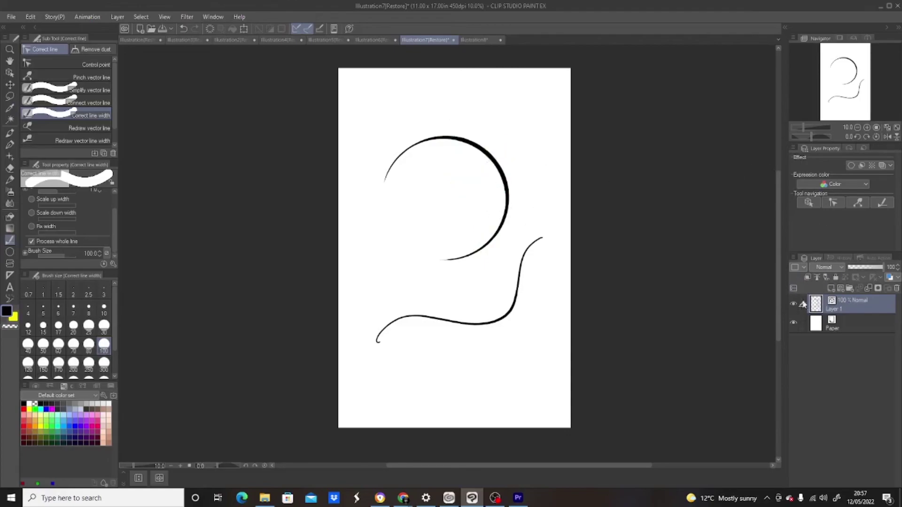